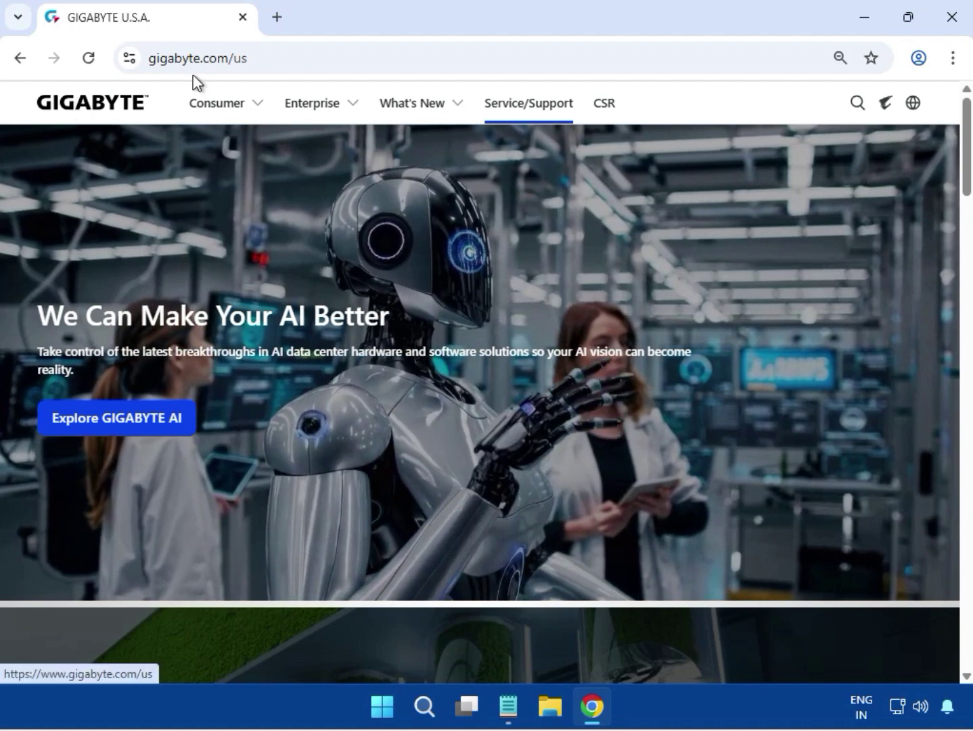
Step: Search the GIGABYTE site for B450M K and open the rev. 2.0 motherboard's product page
click(249, 59)
double_click(249, 58)
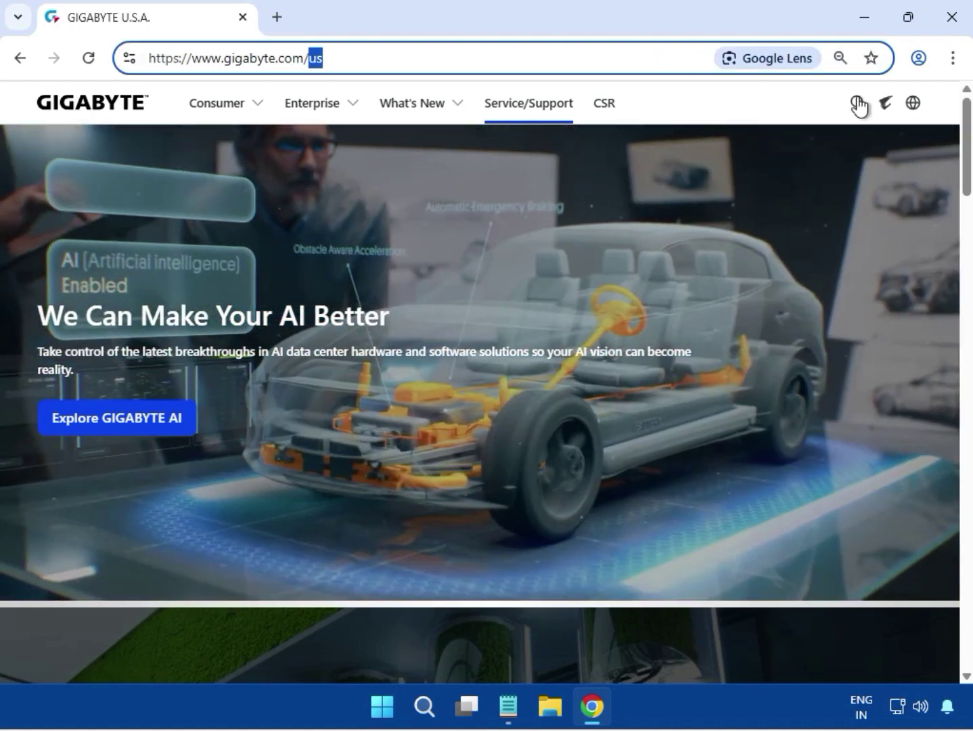
click(859, 102)
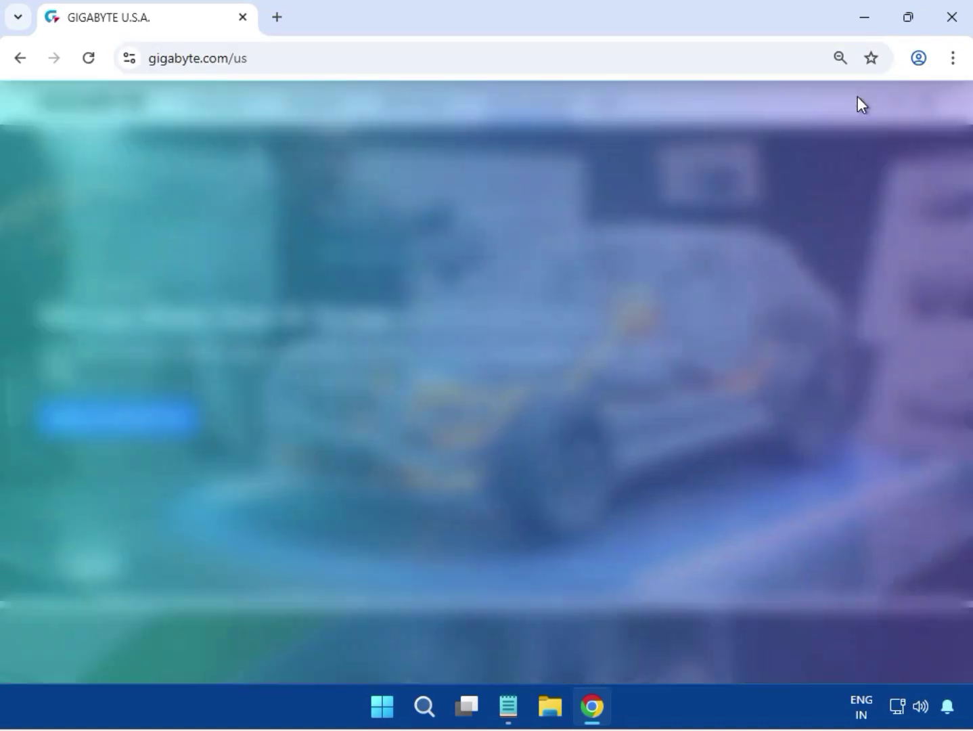
text(B450M K)
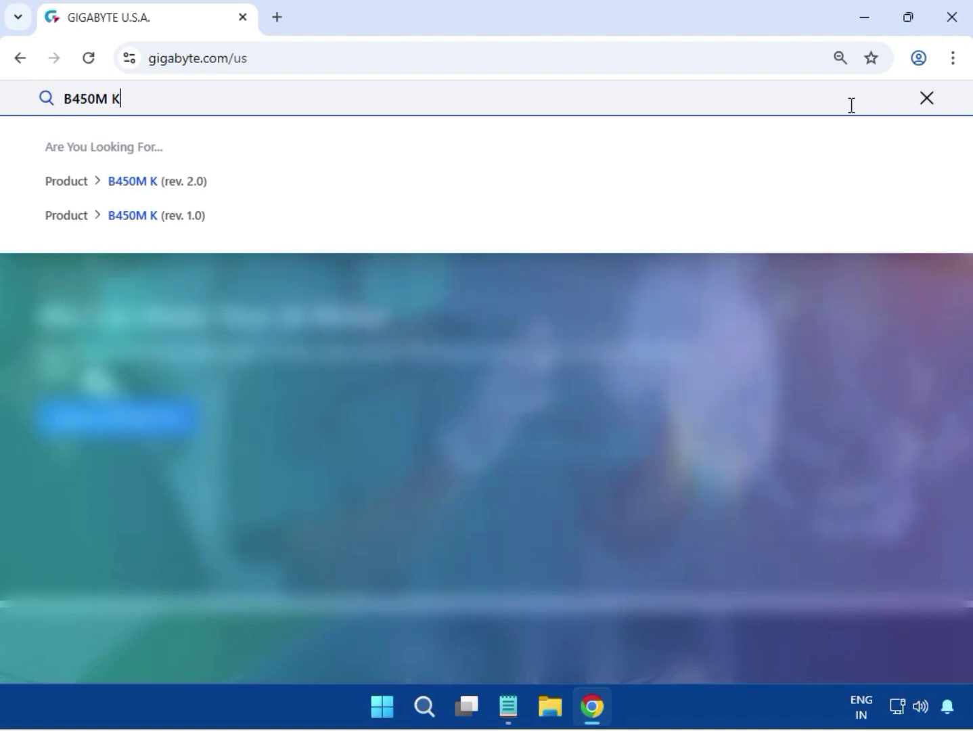
key(Return)
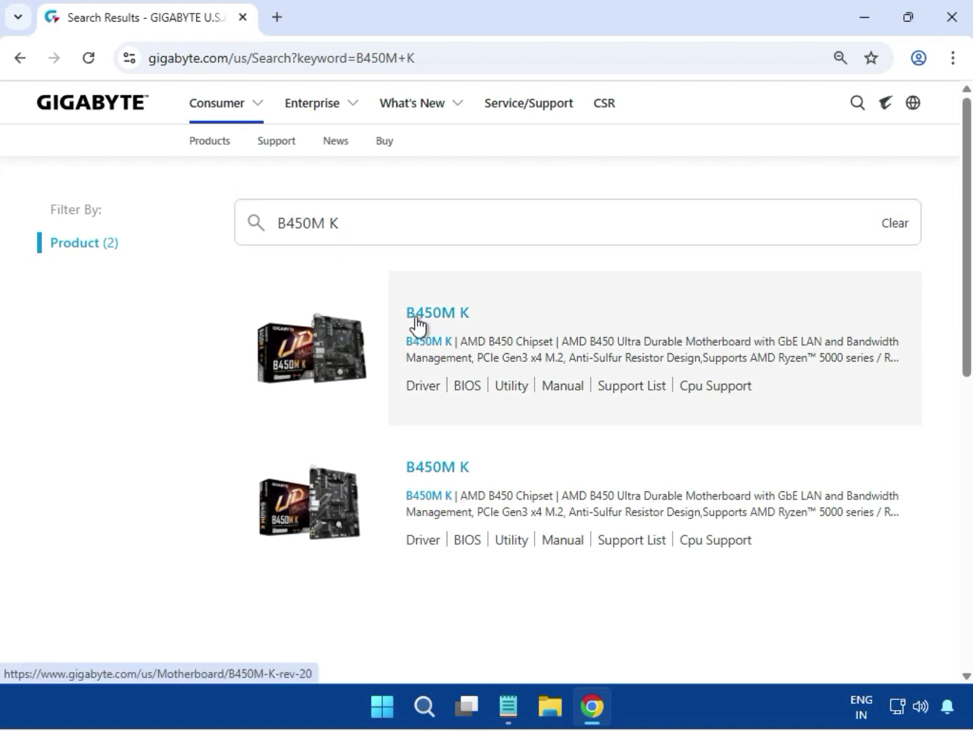
click(415, 316)
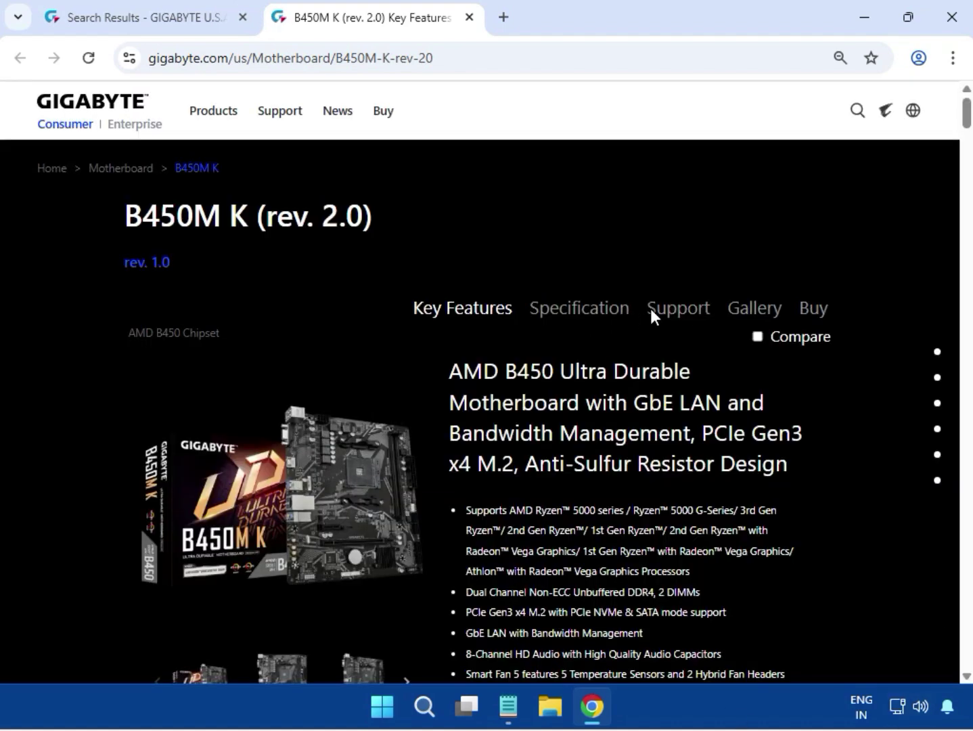
Step: Open the motherboard's support downloads and filter the drivers for Windows 11 64bit
click(682, 311)
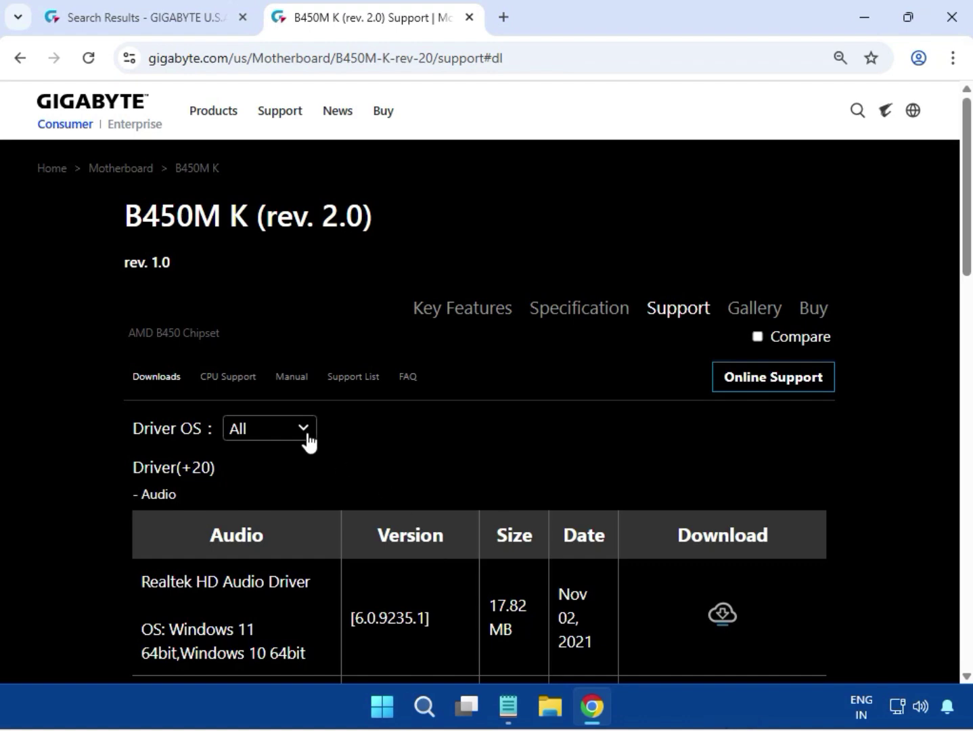
click(308, 442)
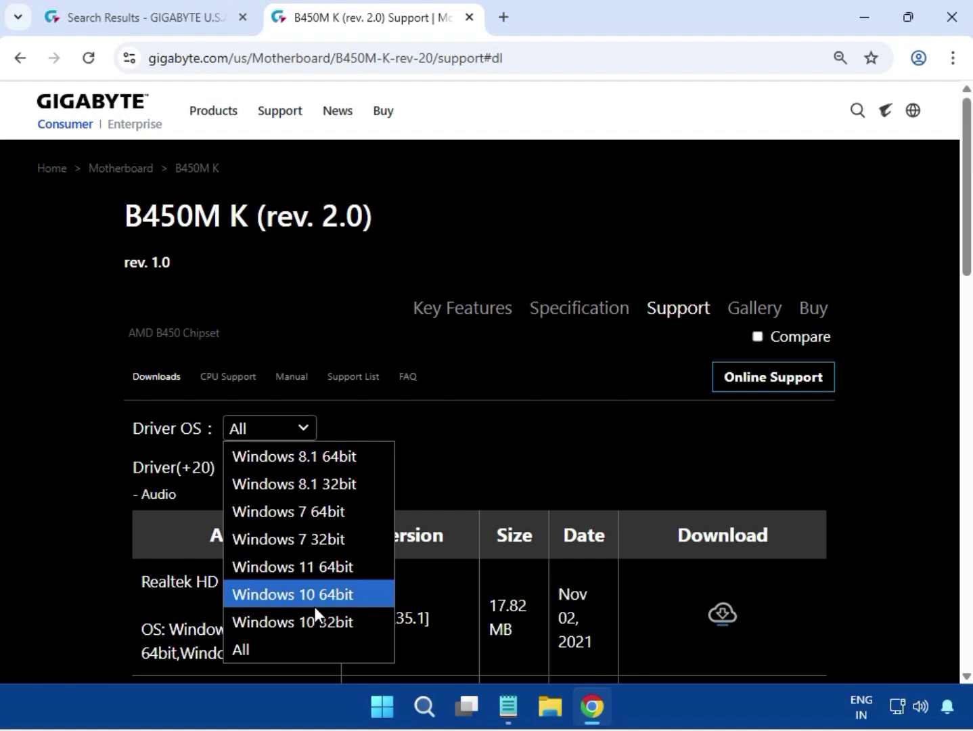
click(312, 569)
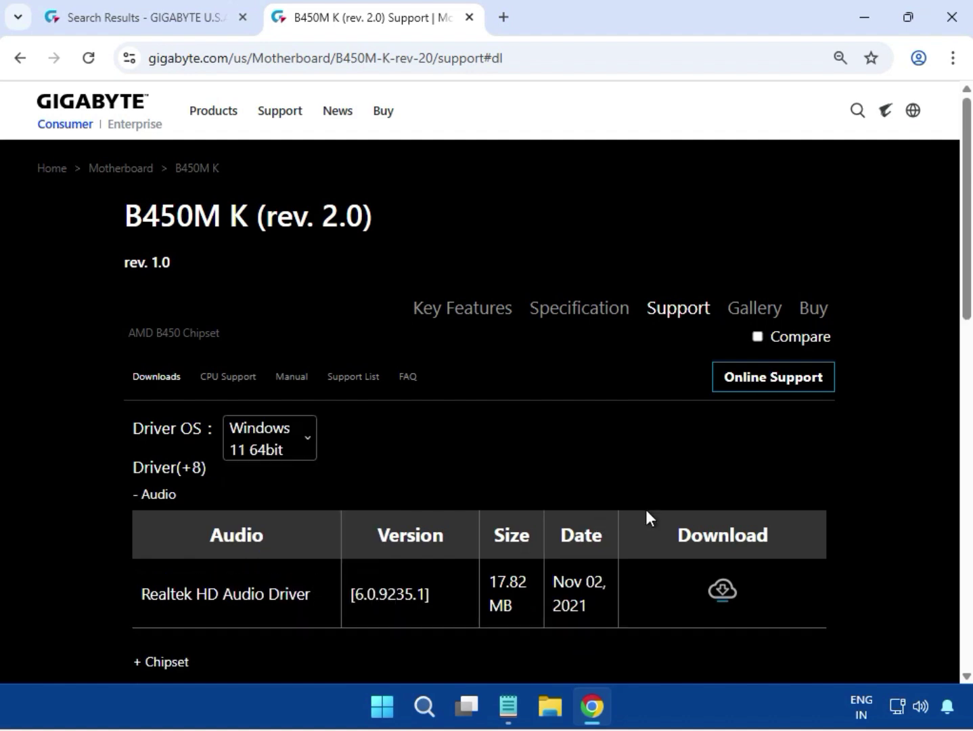
Step: Download the Realtek HD Audio Driver, version 6.0.9235.1, from the audio drivers table
scroll(865, 471, down, 5)
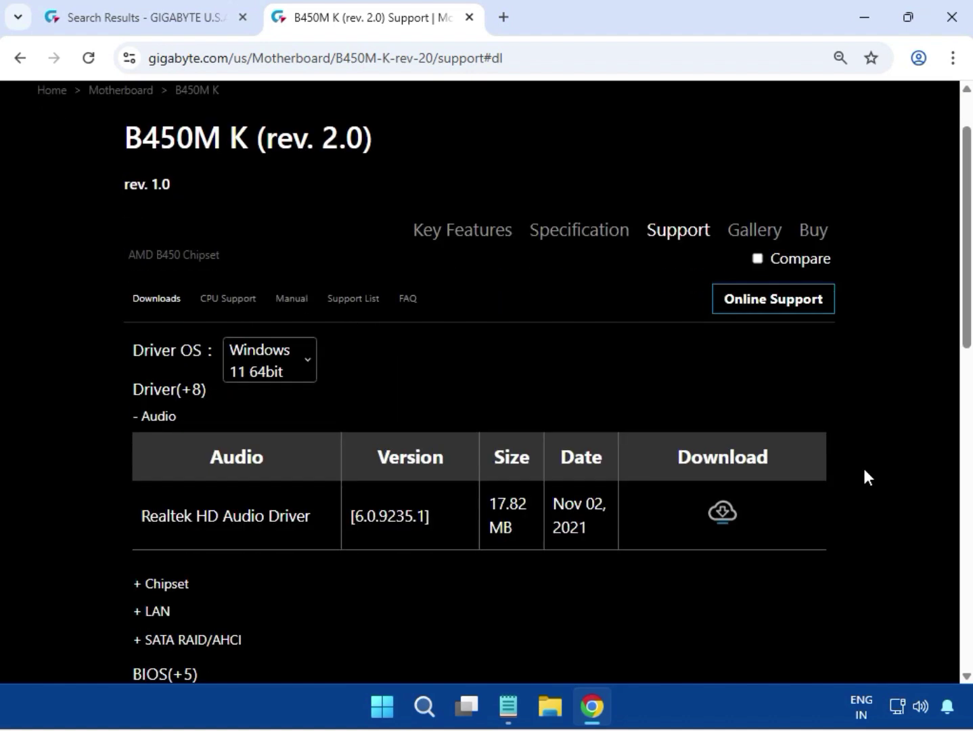
scroll(865, 471, up, 5)
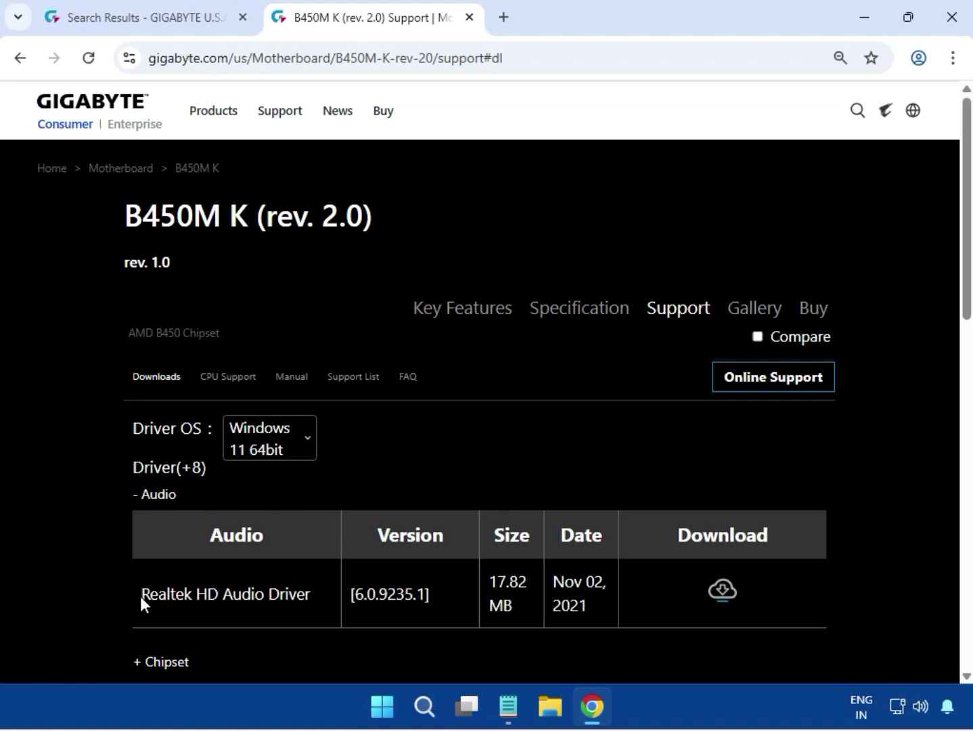
drag(142, 603, 313, 600)
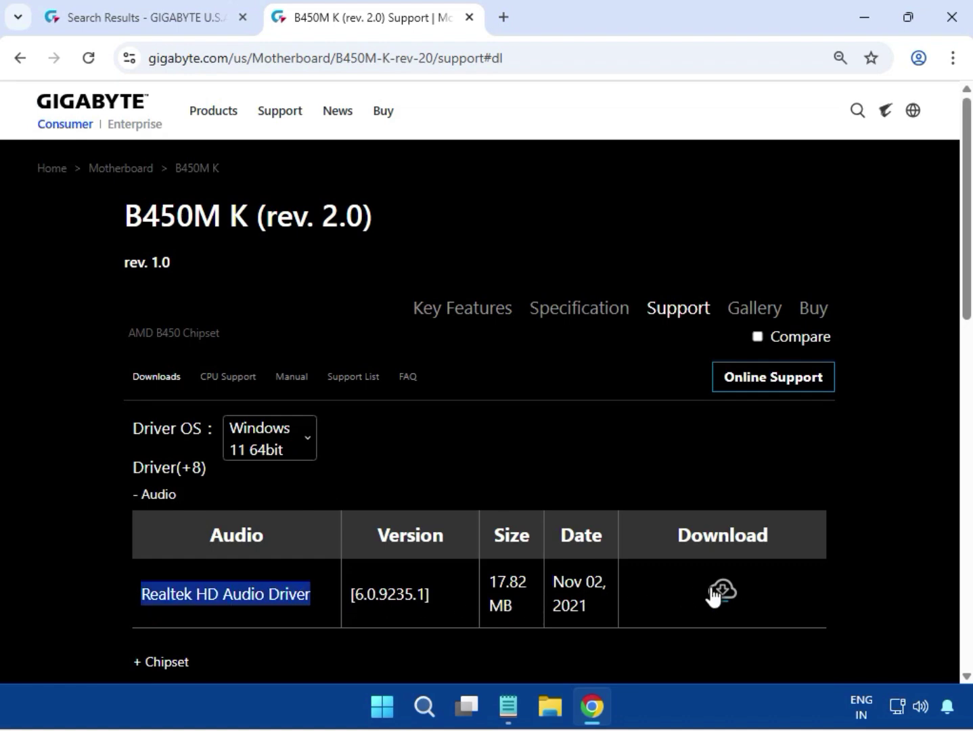
click(727, 594)
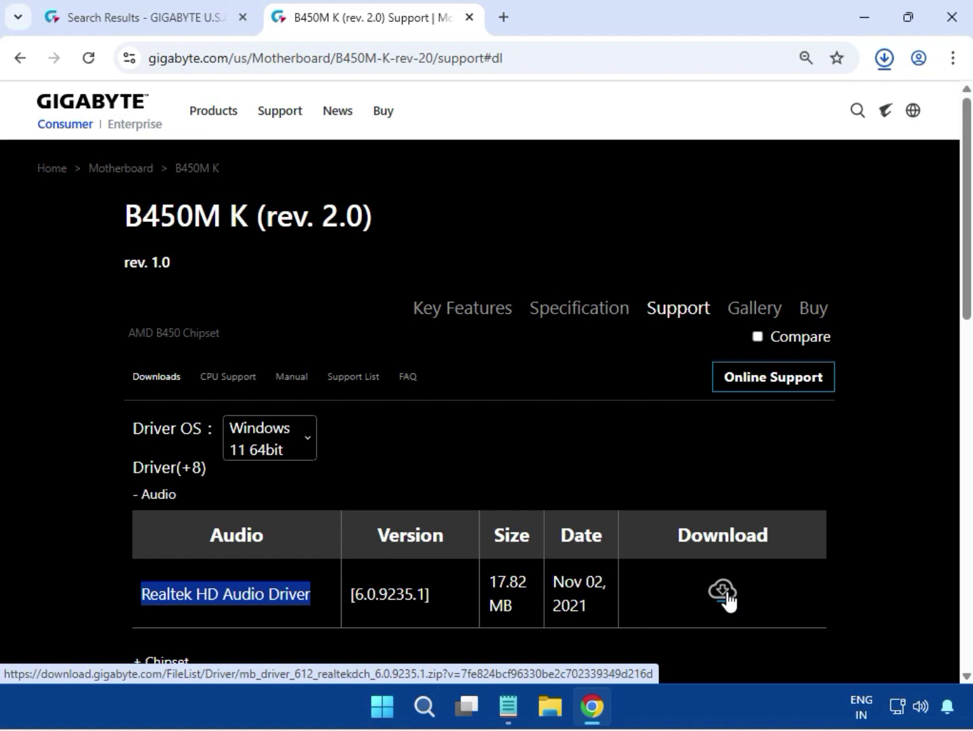
Step: Run the audio driver installer from the downloaded zip, allow it to make changes to the device, and close the archive when done
click(882, 62)
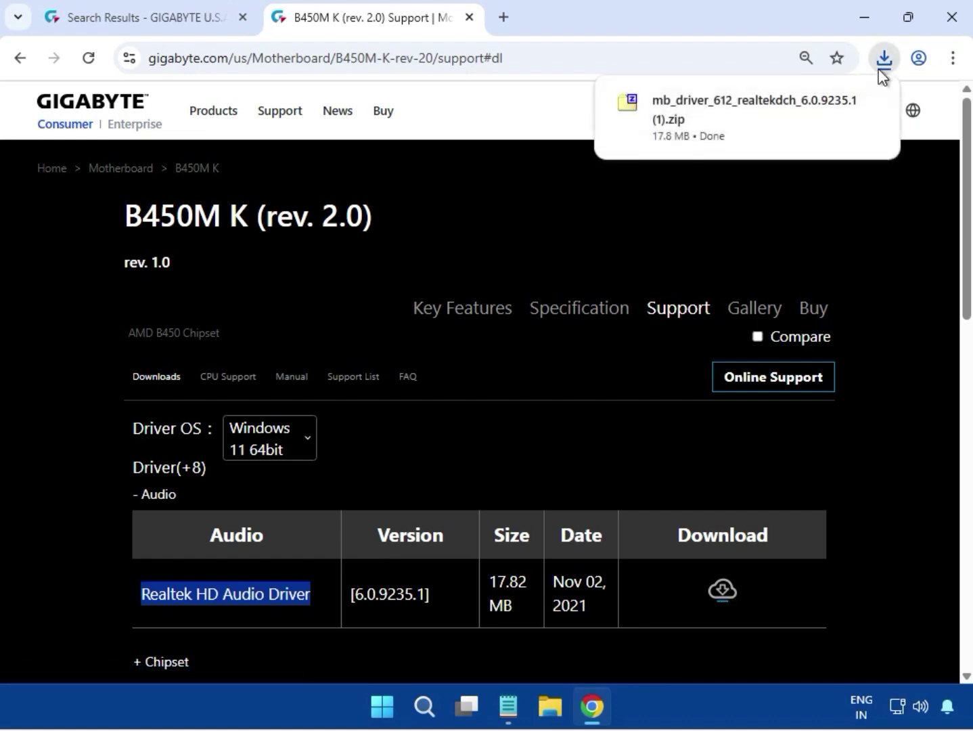
click(734, 119)
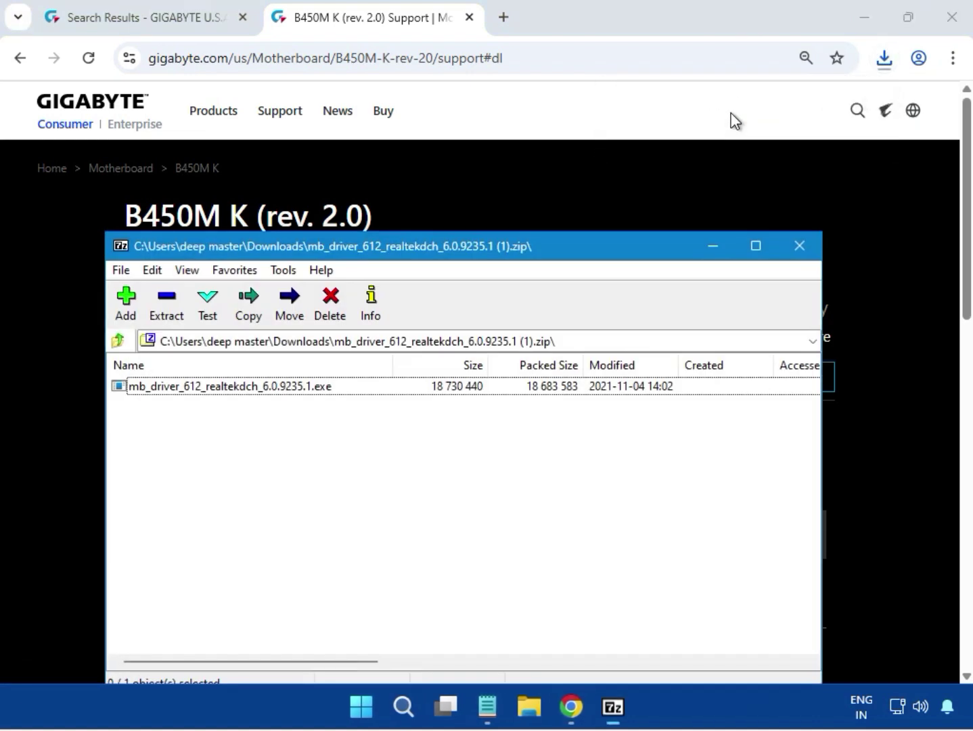
double_click(230, 386)
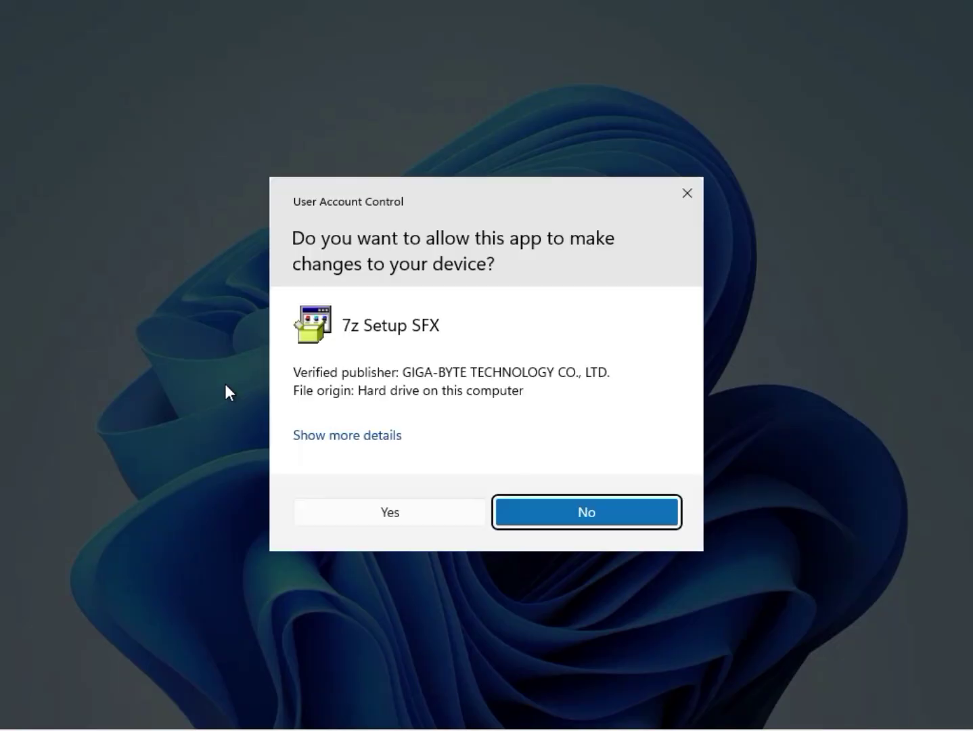
click(384, 512)
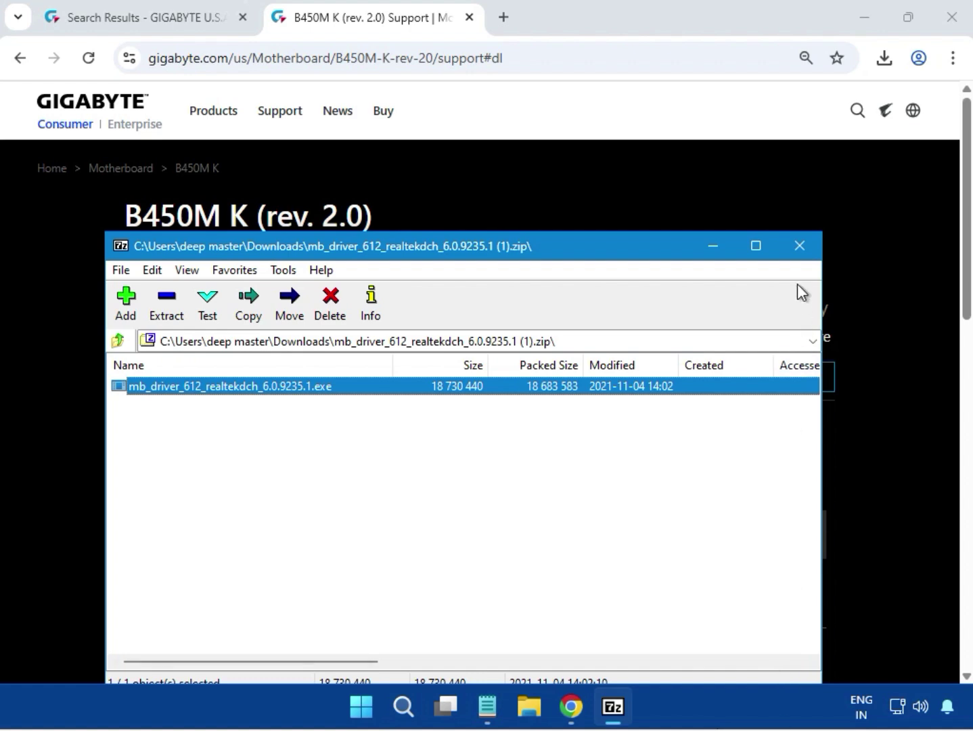
click(800, 249)
Step: Expand the Chipset driver list and download the AMD Chipset Driver, version 5.11.02.217
scroll(842, 453, down, 5)
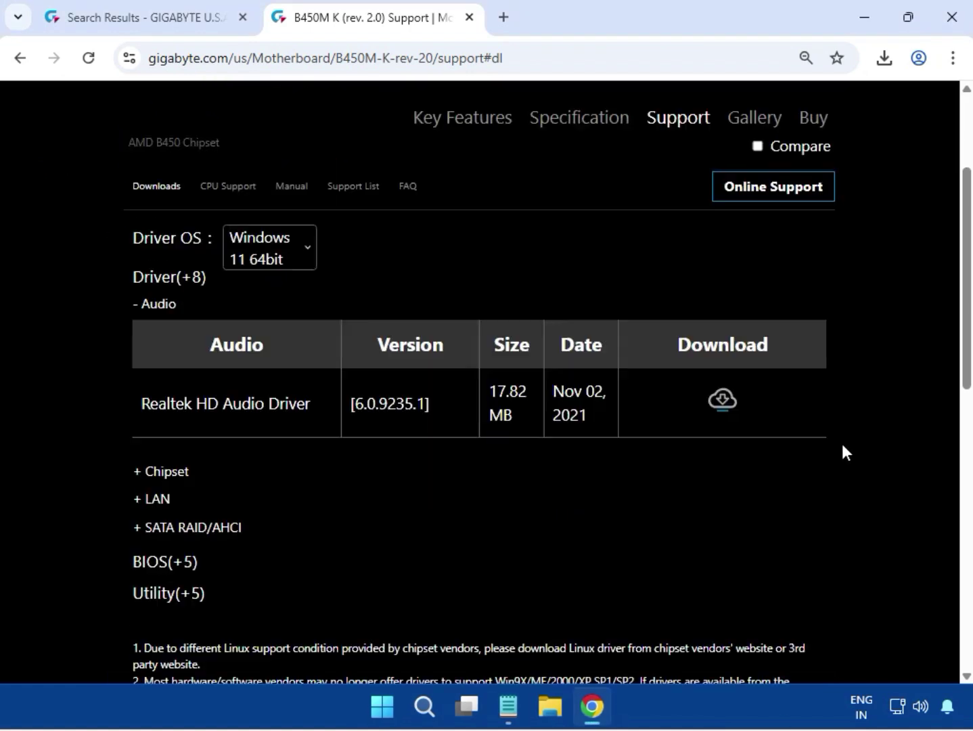
click(163, 320)
scroll(198, 396, up, 4)
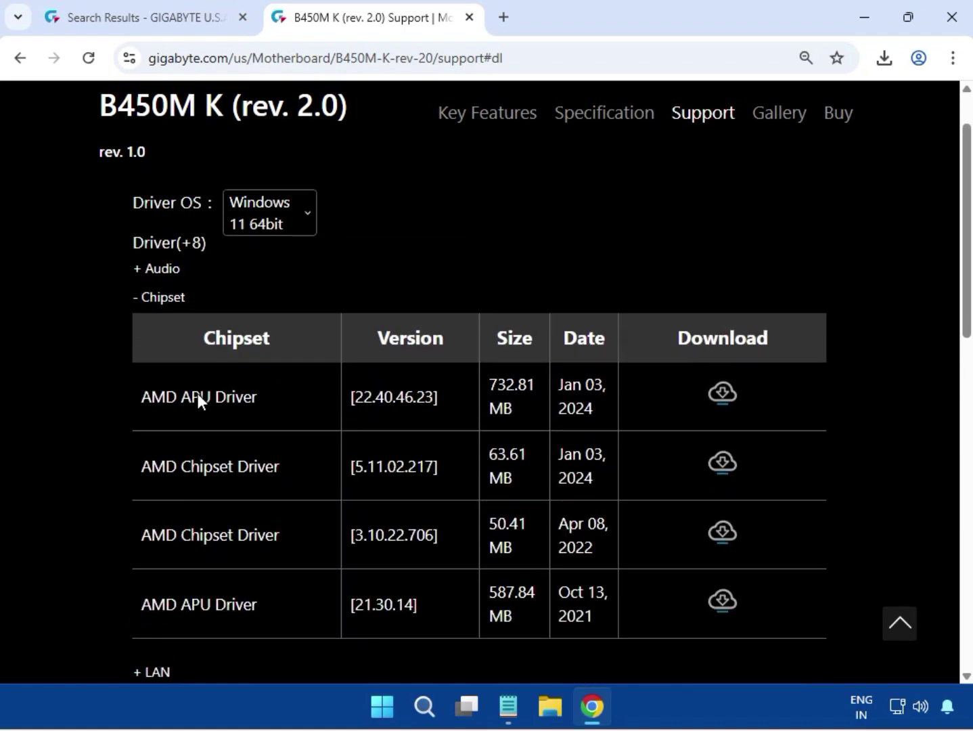
scroll(133, 487, down, 1)
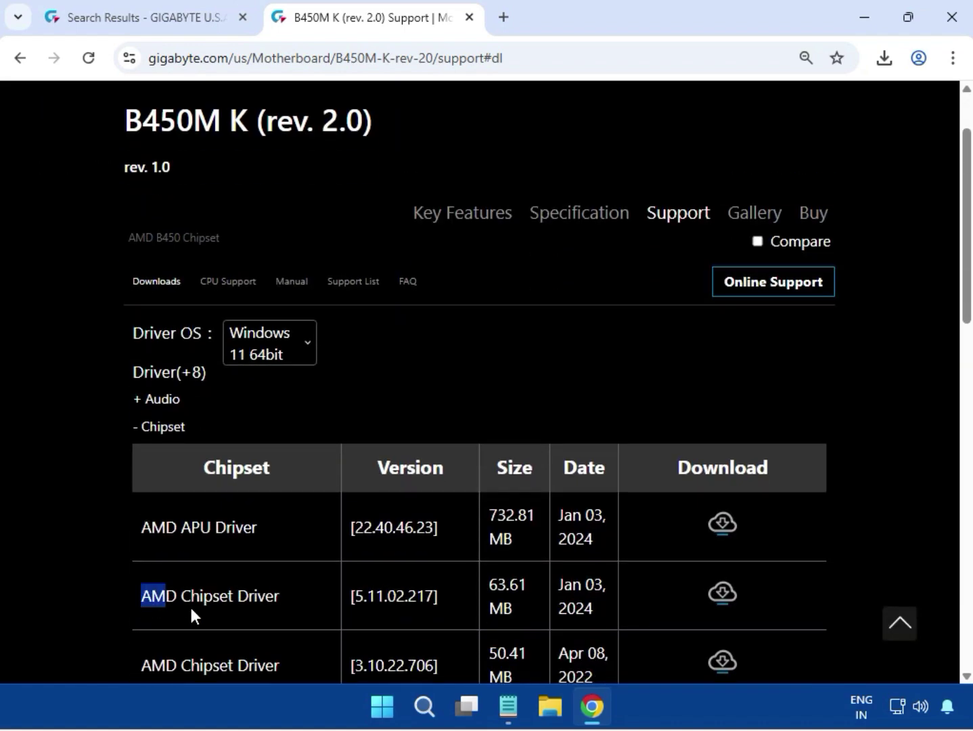
click(735, 595)
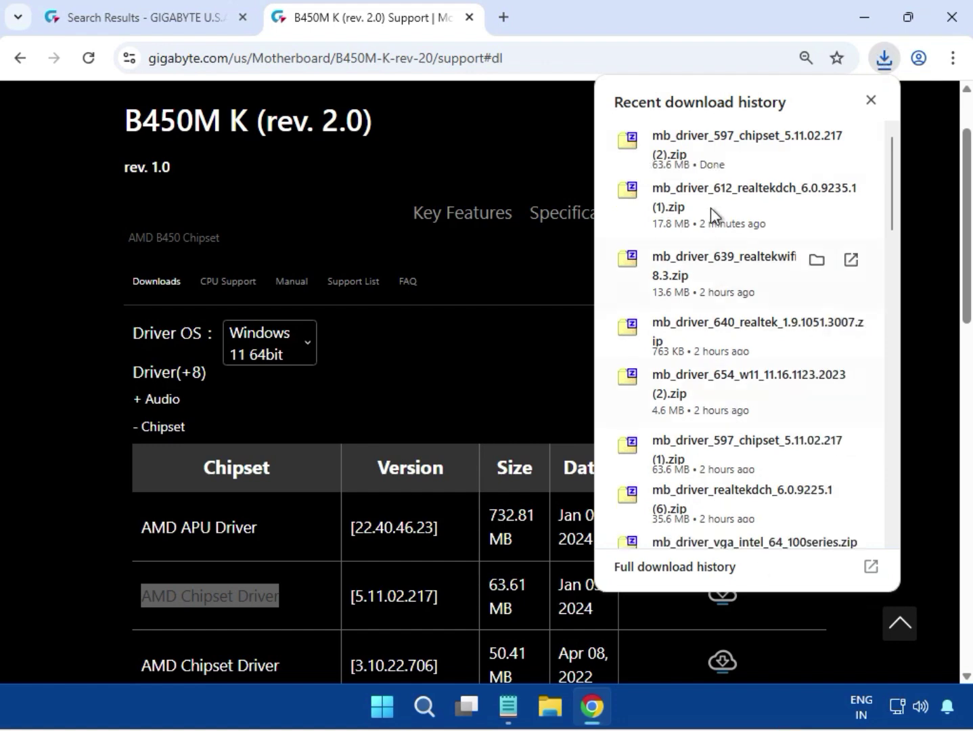
Step: Try to install the AMD Chipset Driver from the downloaded zip, allowing device changes, and close the archive
click(712, 168)
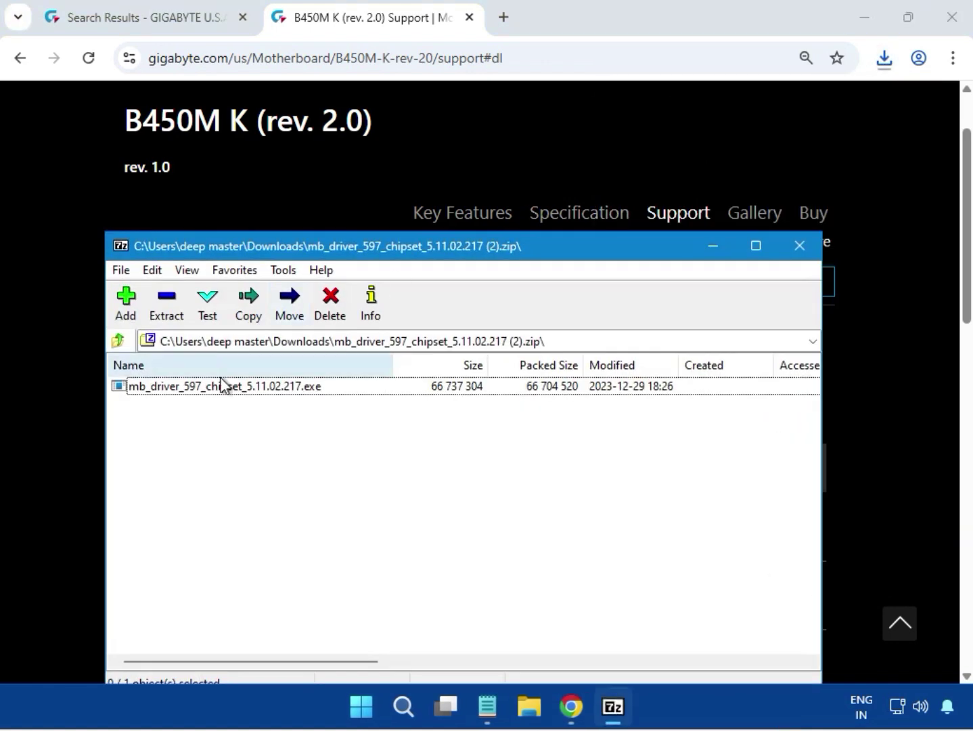
double_click(223, 388)
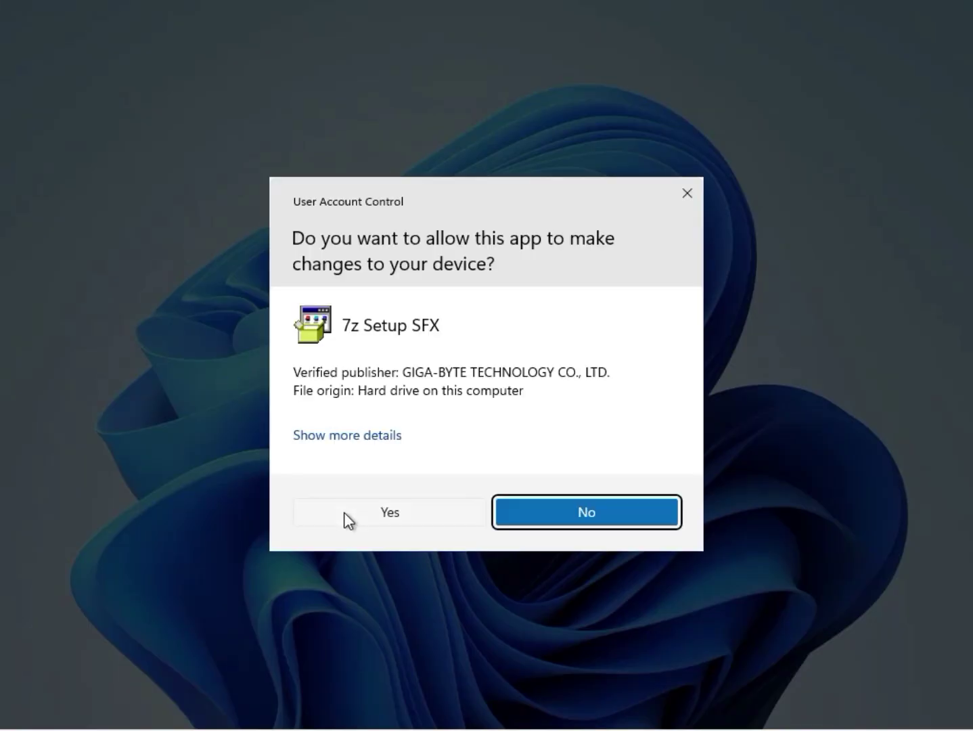
click(346, 514)
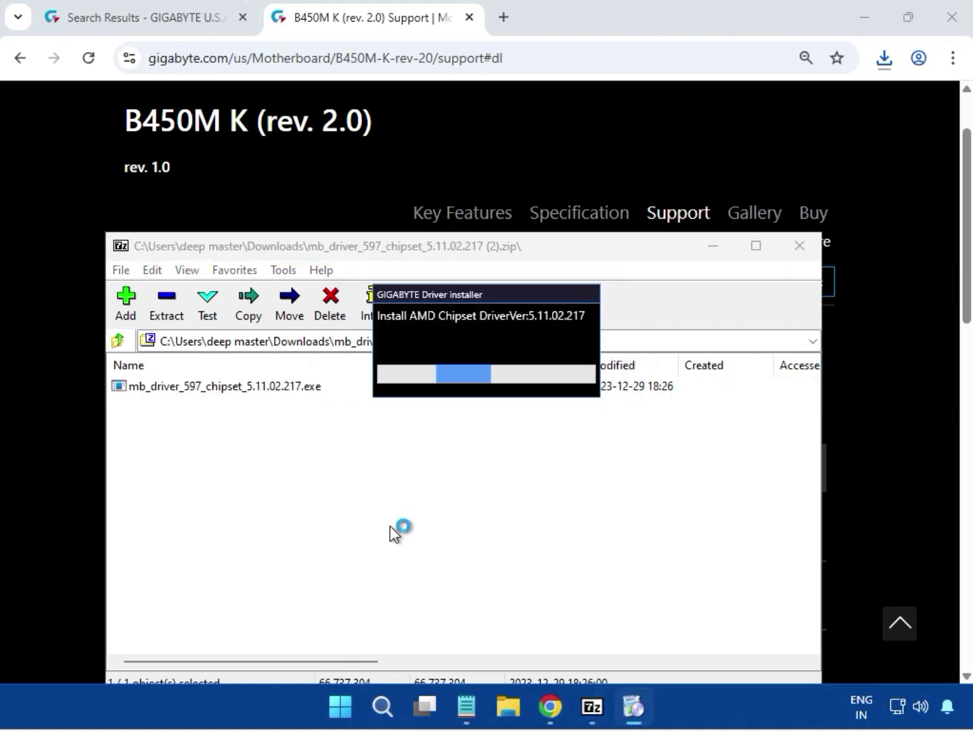
drag(422, 293, 411, 422)
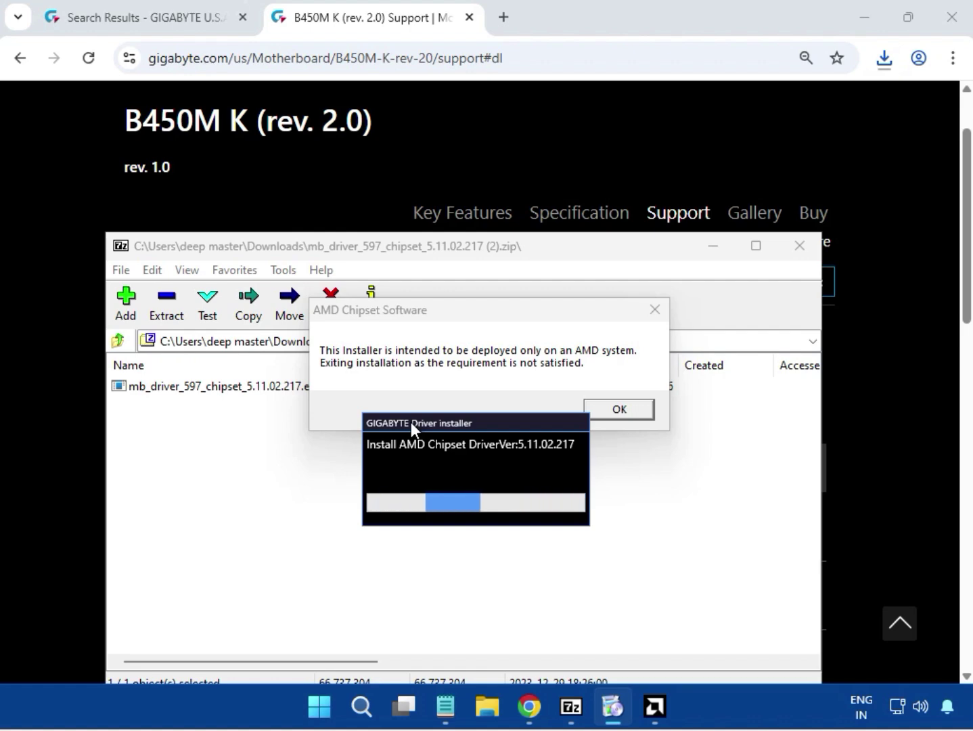
click(598, 404)
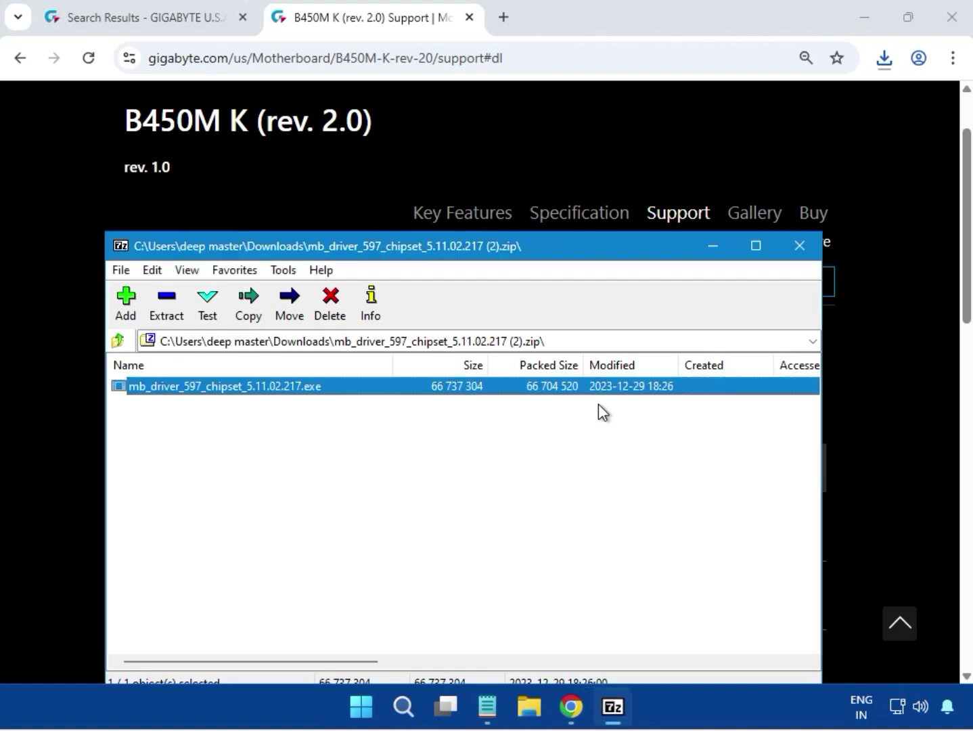
click(799, 246)
Step: Expand the LAN driver list and download the Realtek LAN Driver, version 11.16.1123.2023
click(889, 318)
scroll(864, 404, down, 2)
scroll(865, 404, down, 5)
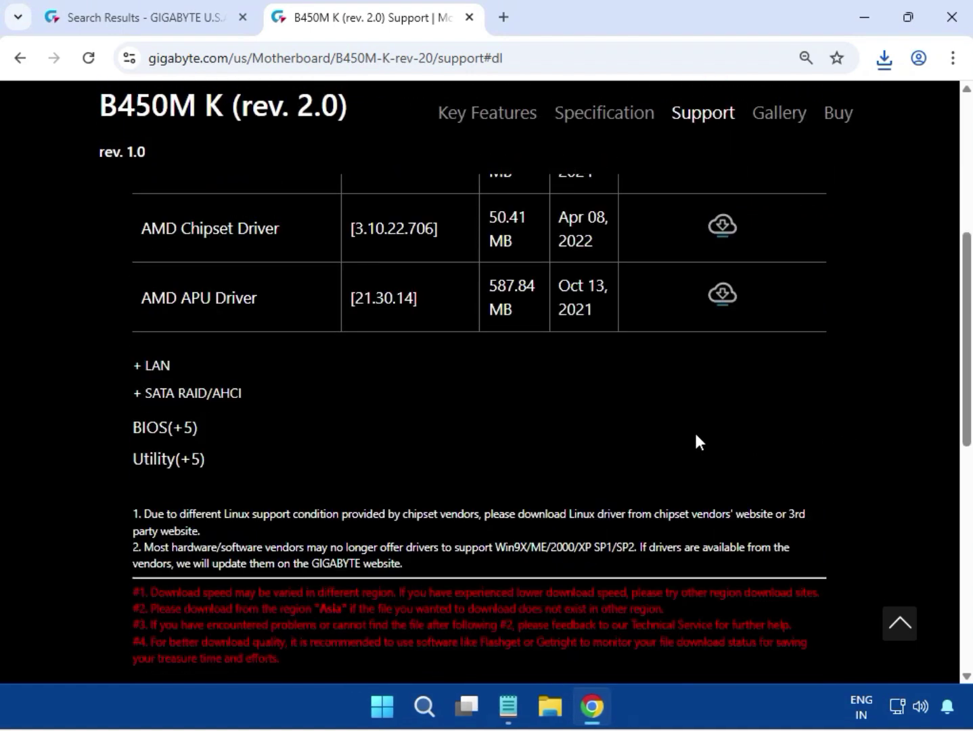
click(164, 367)
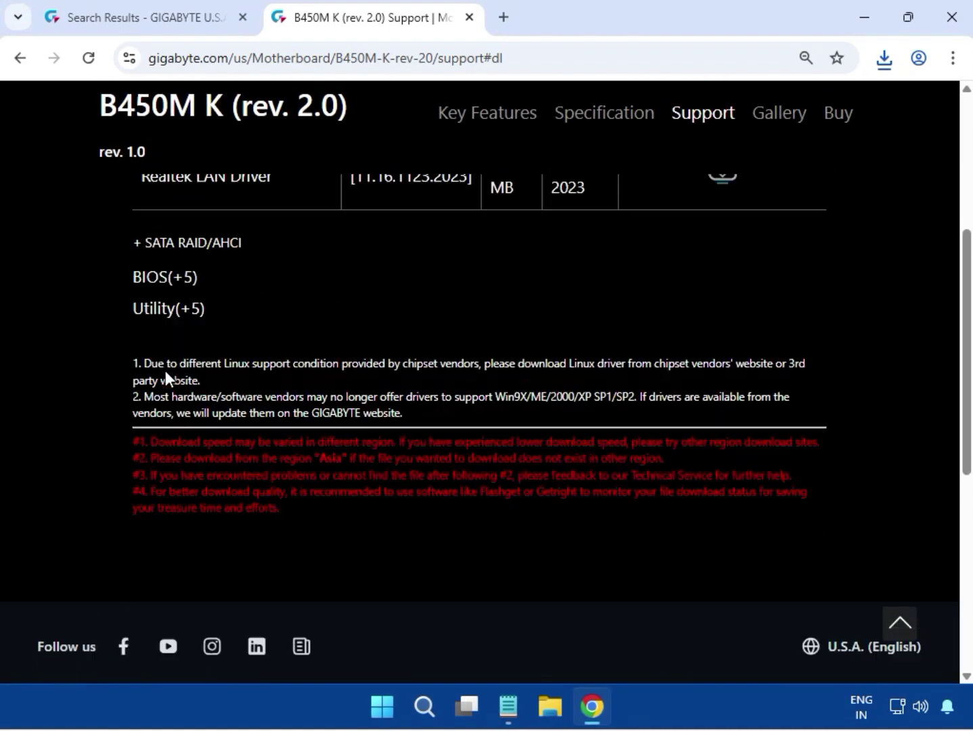
drag(143, 407, 664, 412)
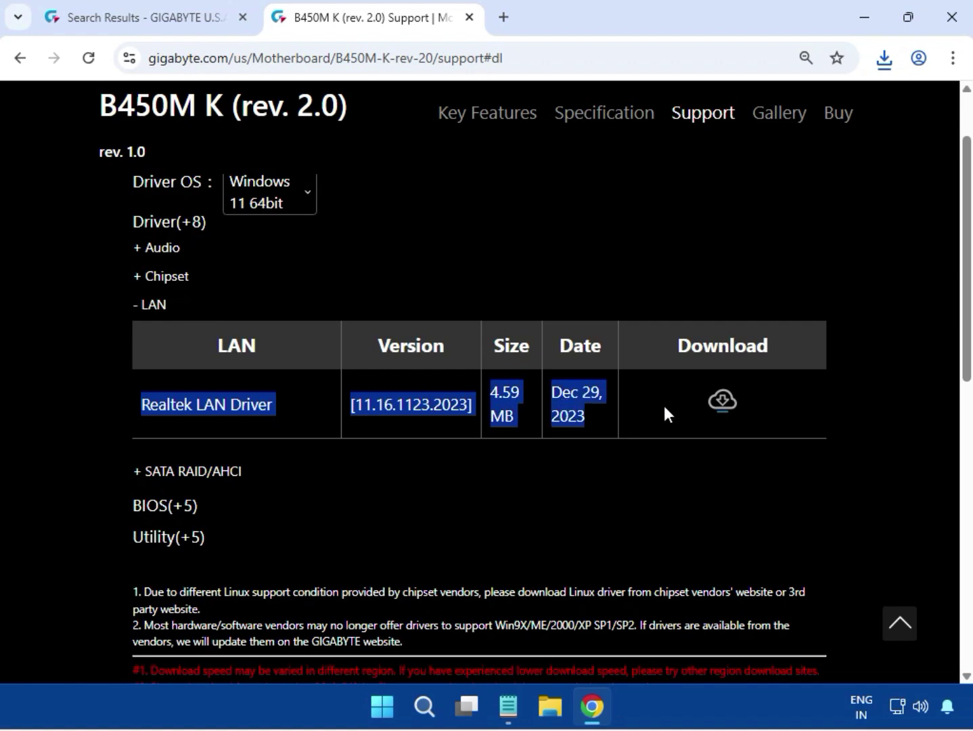
click(721, 402)
Step: Run the Realtek LAN driver installer from the downloaded zip, allow device changes, and close the archive when done
click(884, 59)
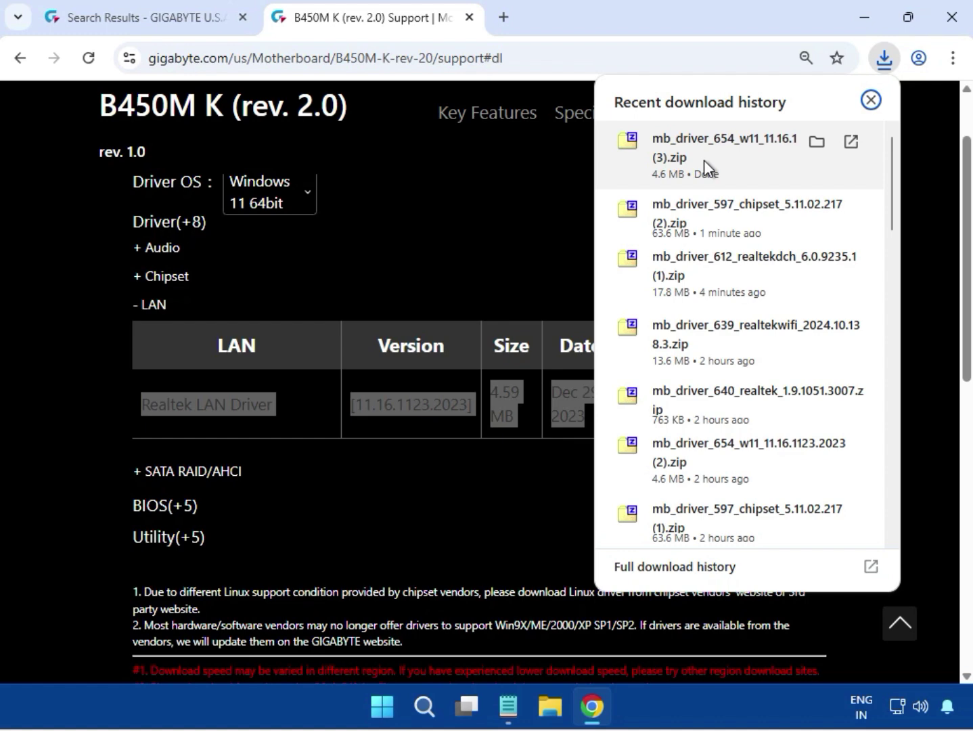
click(737, 169)
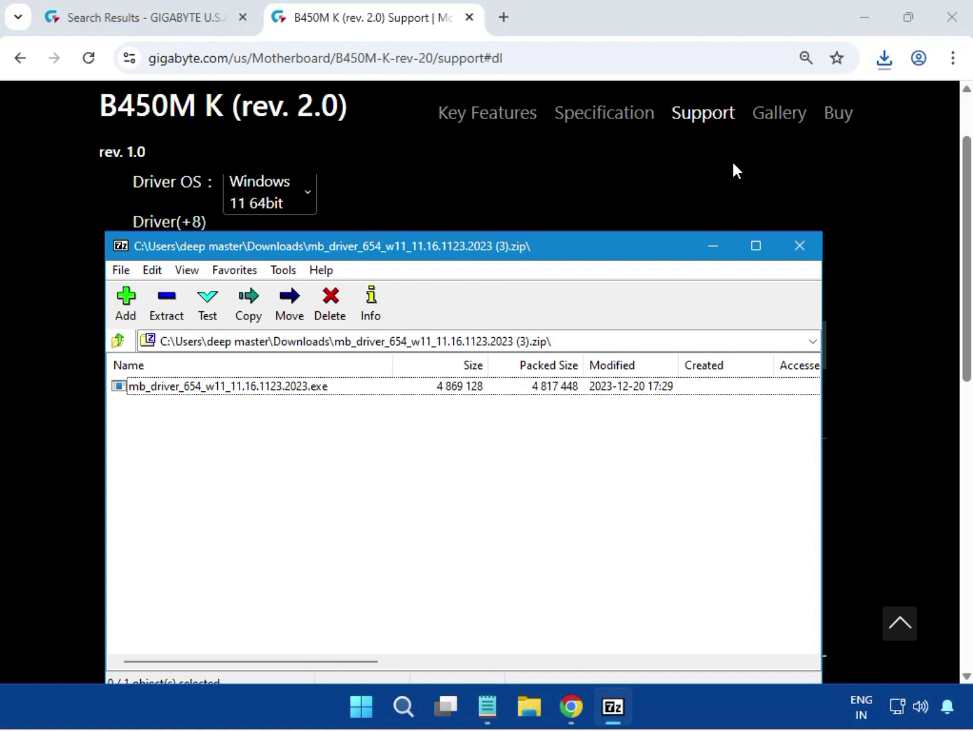
double_click(325, 394)
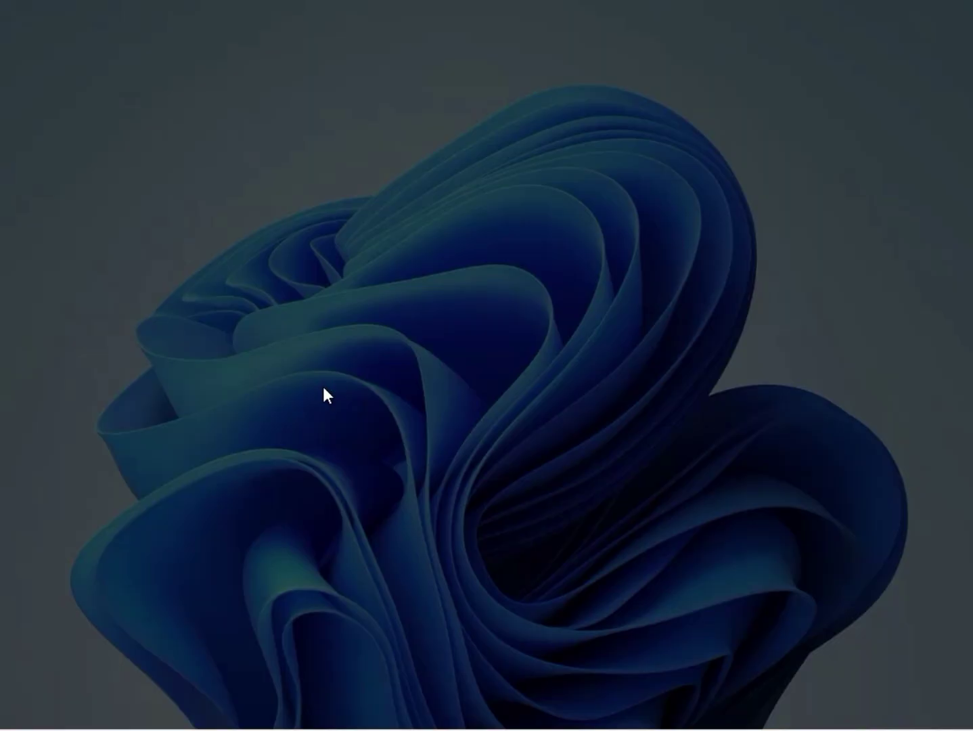
click(383, 515)
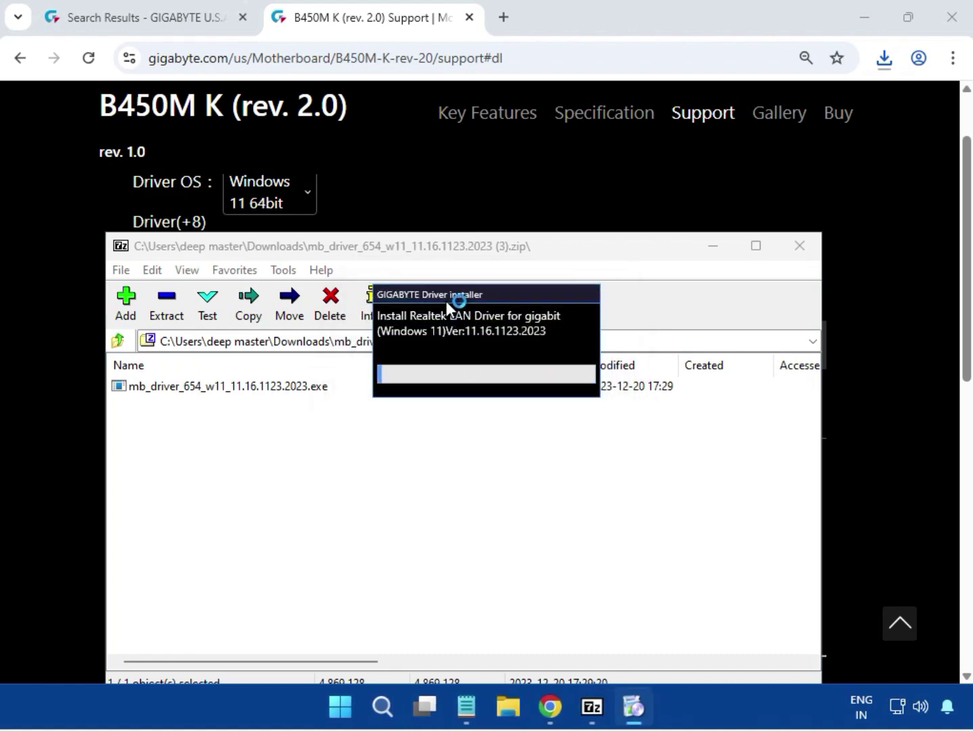
drag(447, 288, 420, 408)
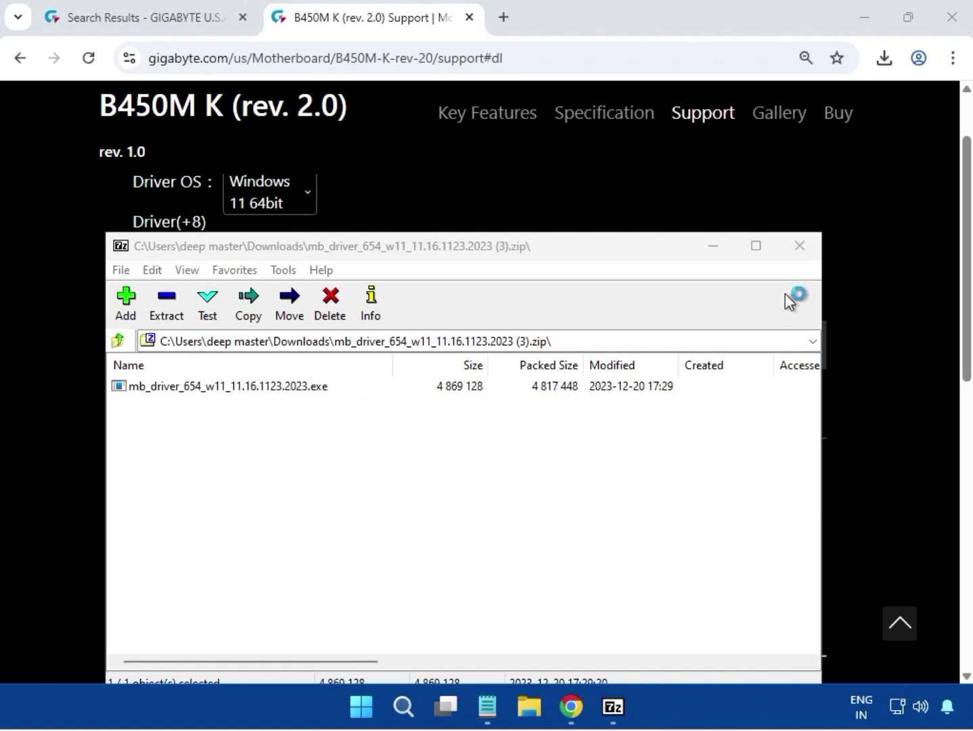
click(797, 241)
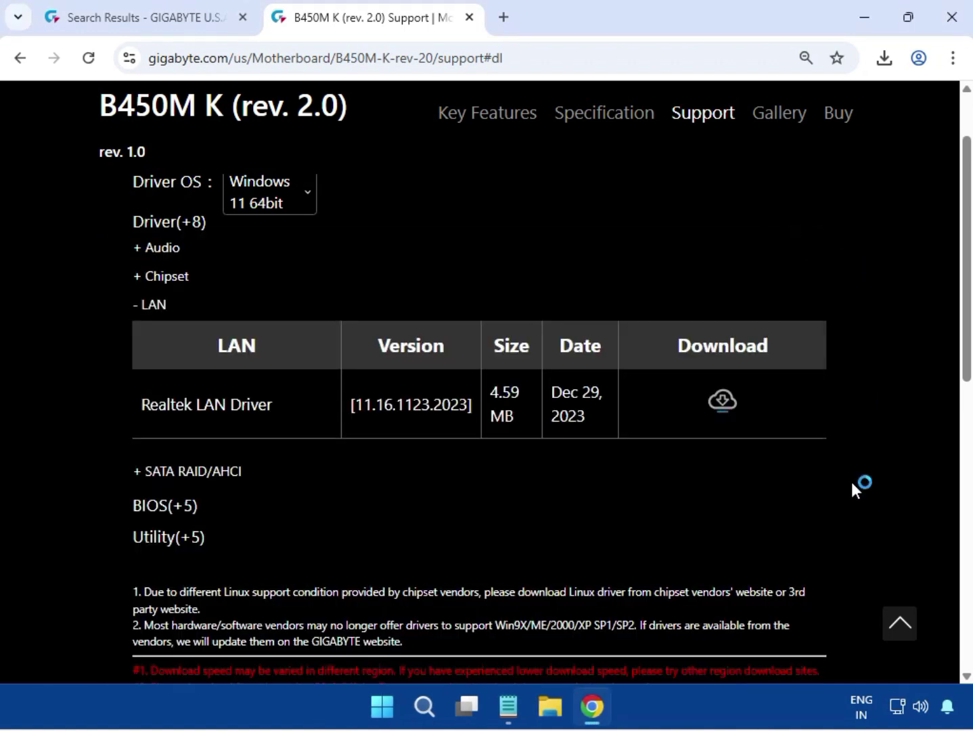